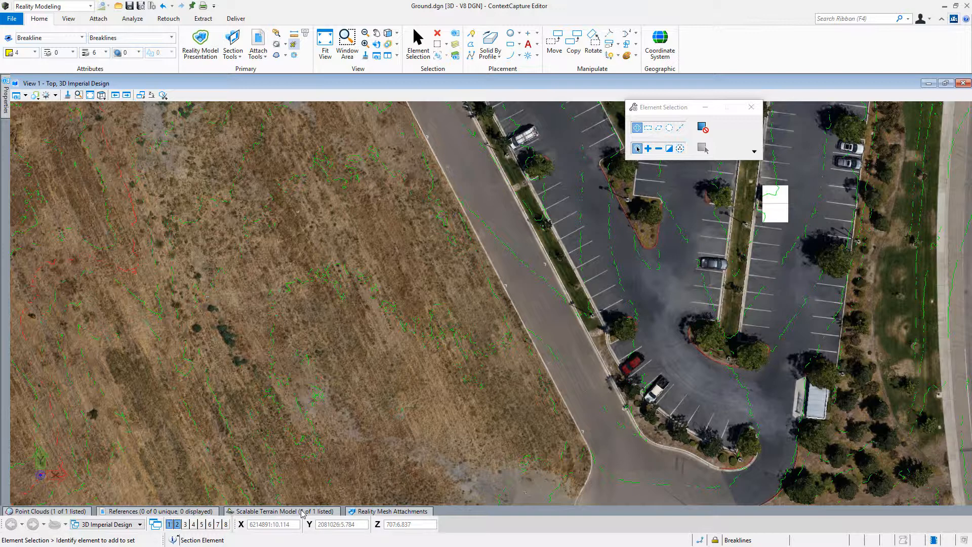
- Export the Topcon_Building.stm scalable terrain model to a terrain model using Export STM to TM
click(303, 511)
click(398, 512)
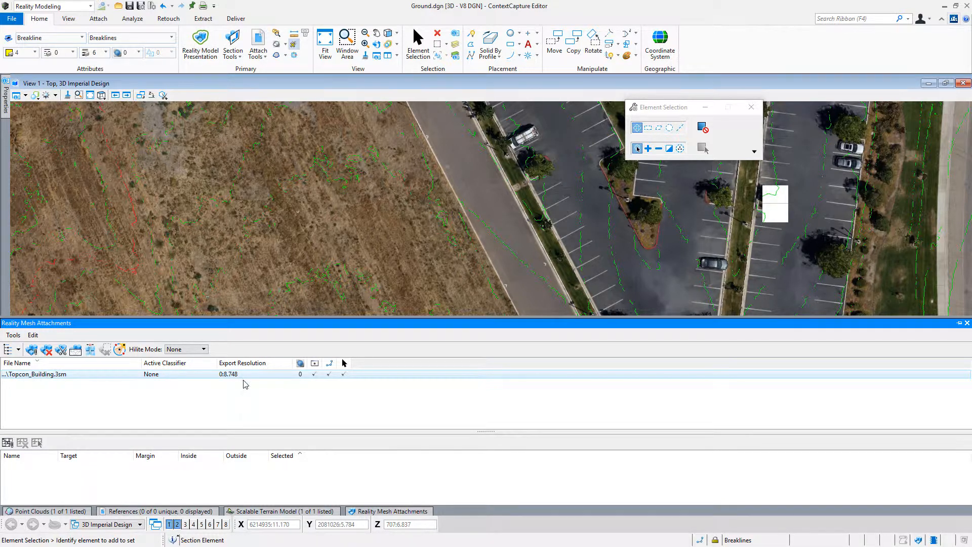
click(290, 511)
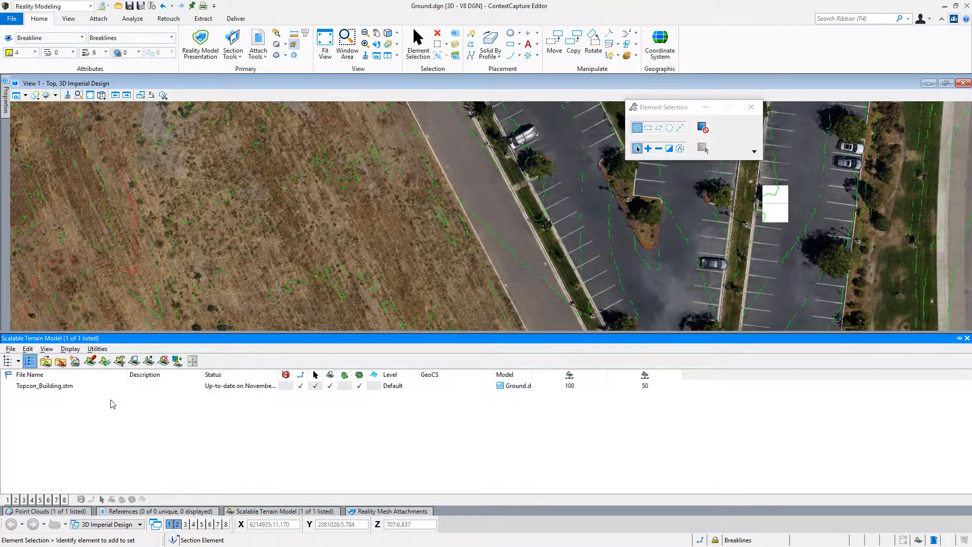
click(71, 386)
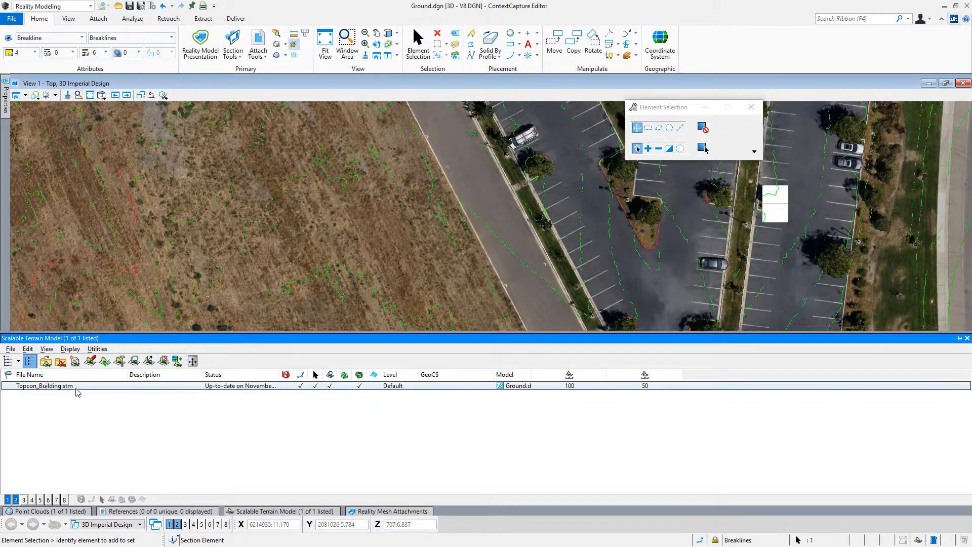
click(11, 349)
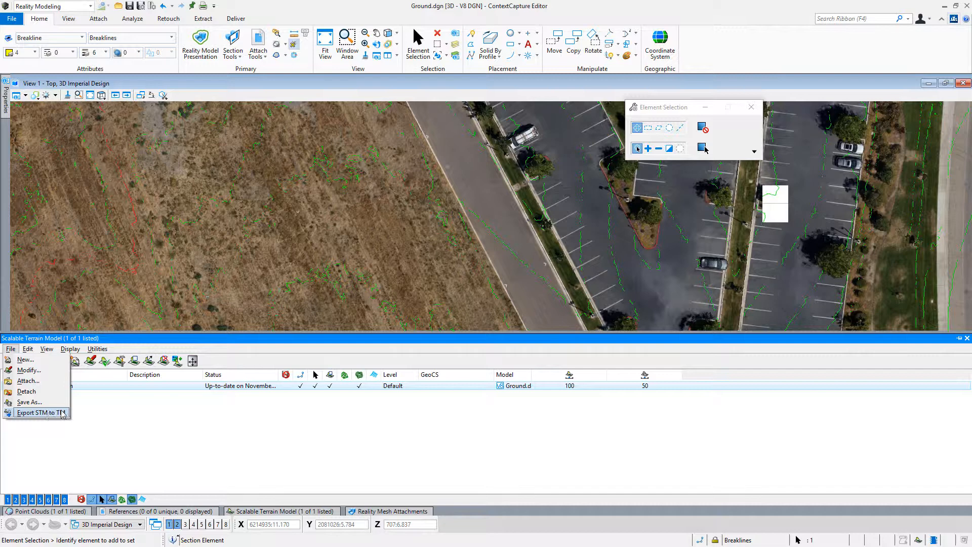
click(40, 413)
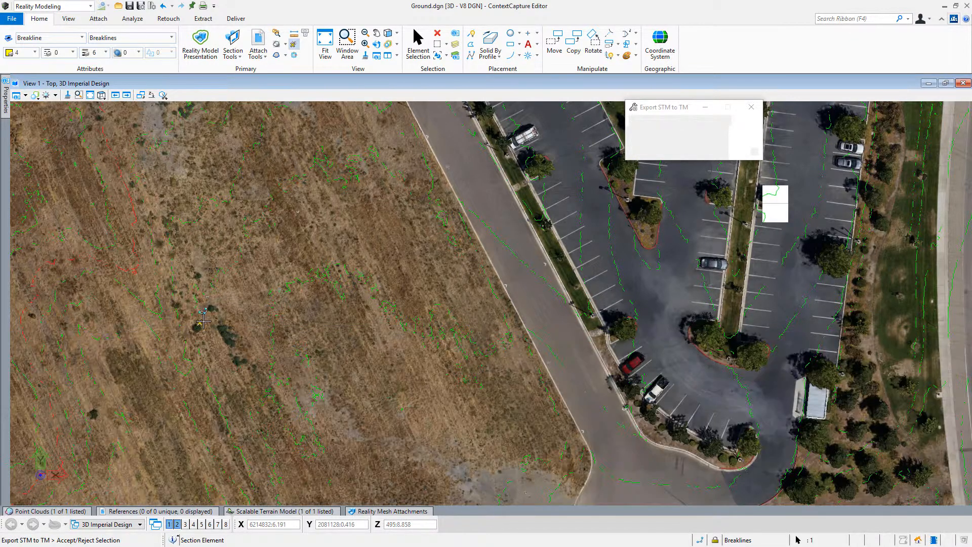
click(387, 347)
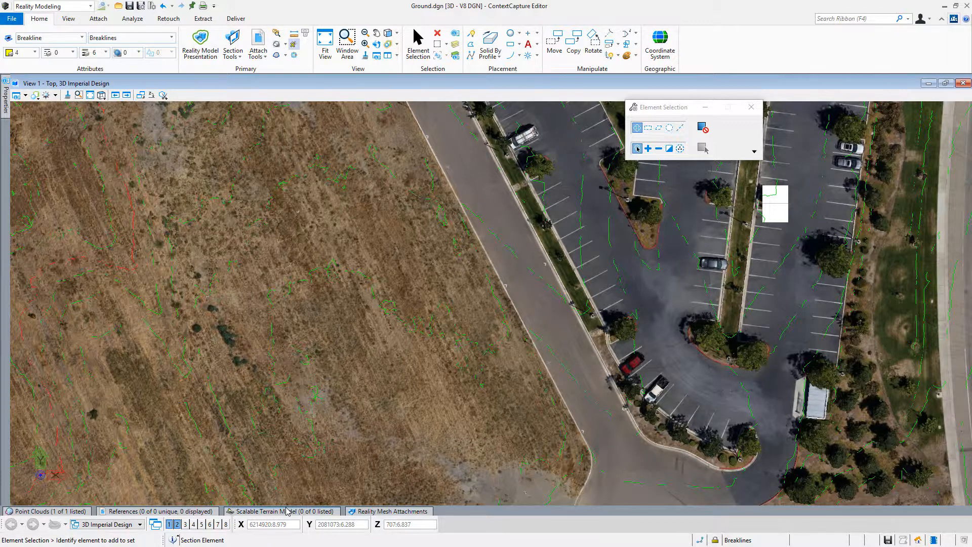
- Turn off the display of the attached Topcon_Building.3sm reality mesh so only the exported terrain is shown
click(298, 511)
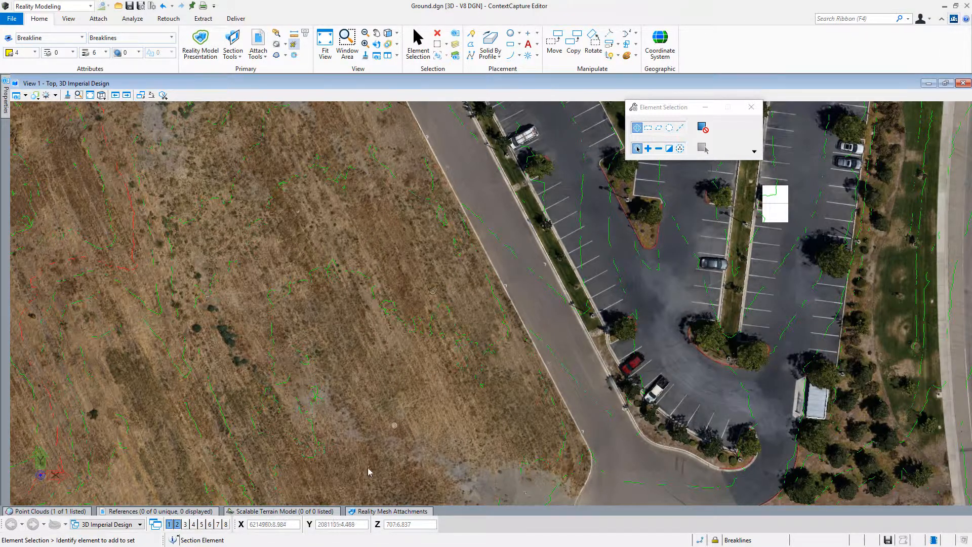
click(373, 512)
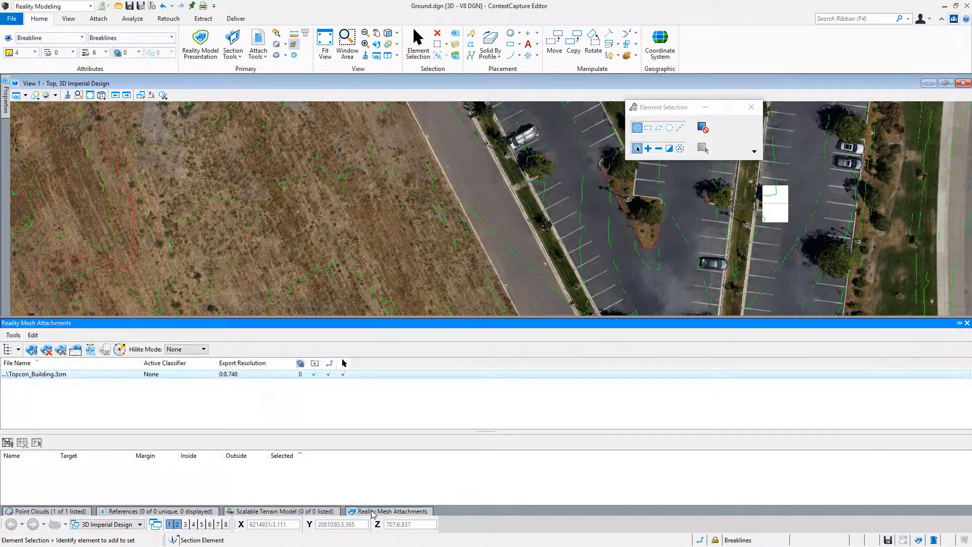
click(315, 374)
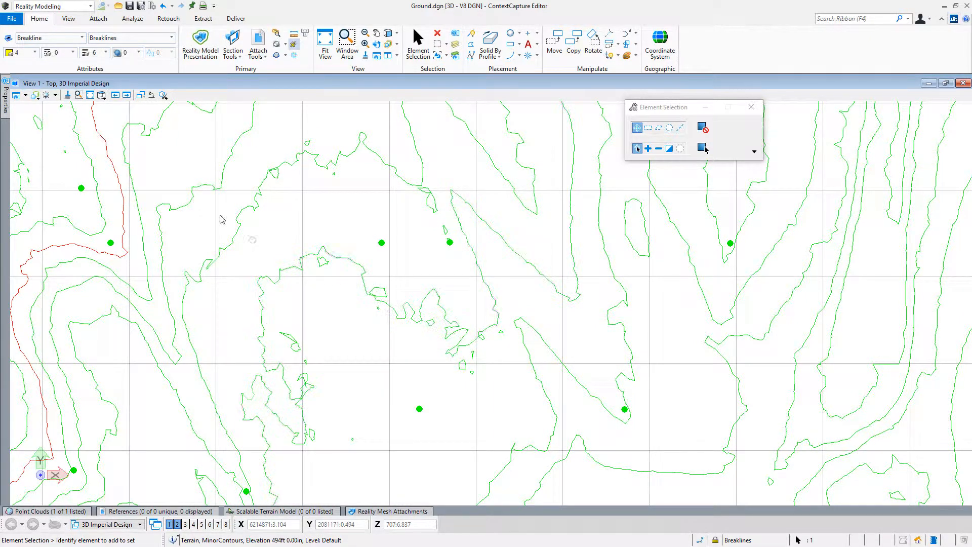
- Turn on the Triangles display in the calculated features of the exported terrain element
mouse_move(6, 106)
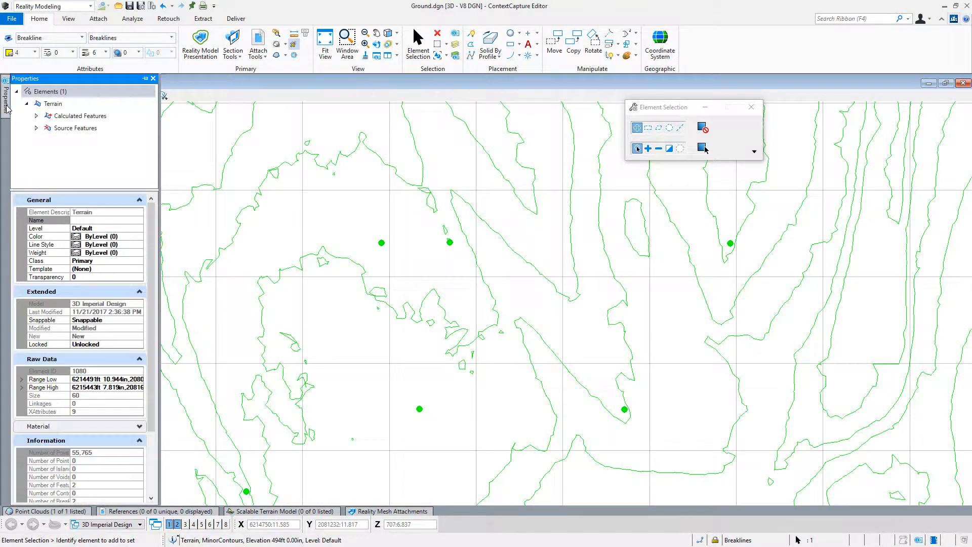
click(48, 105)
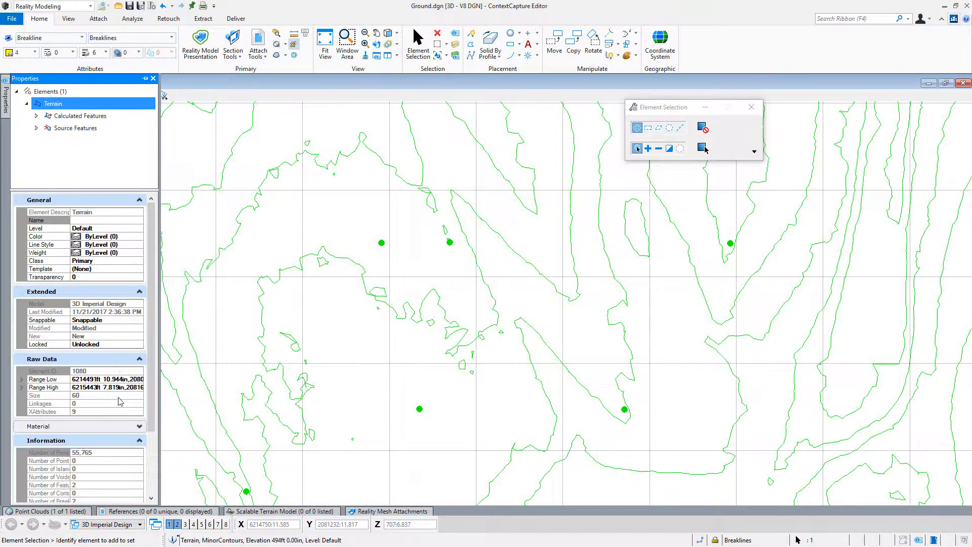
scroll(122, 403, down, 4)
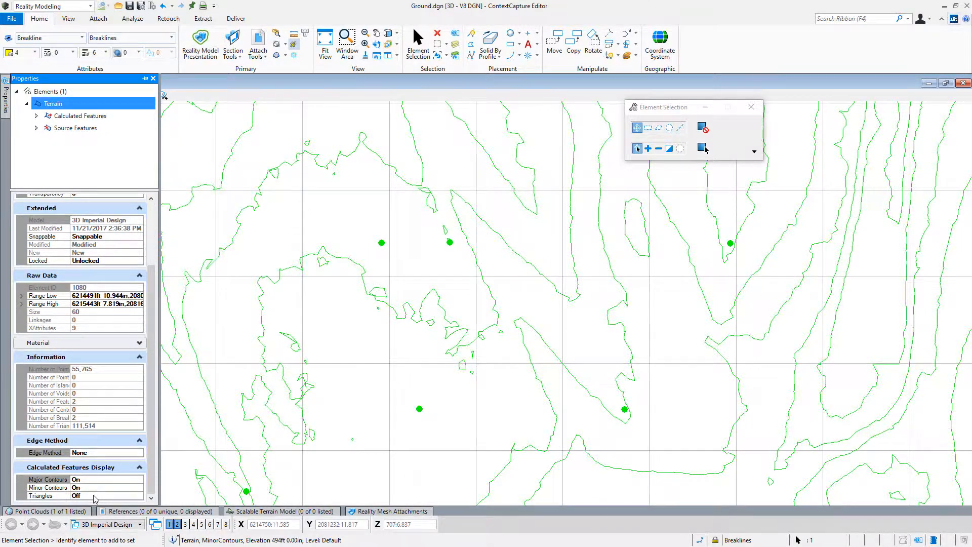
click(94, 496)
click(95, 496)
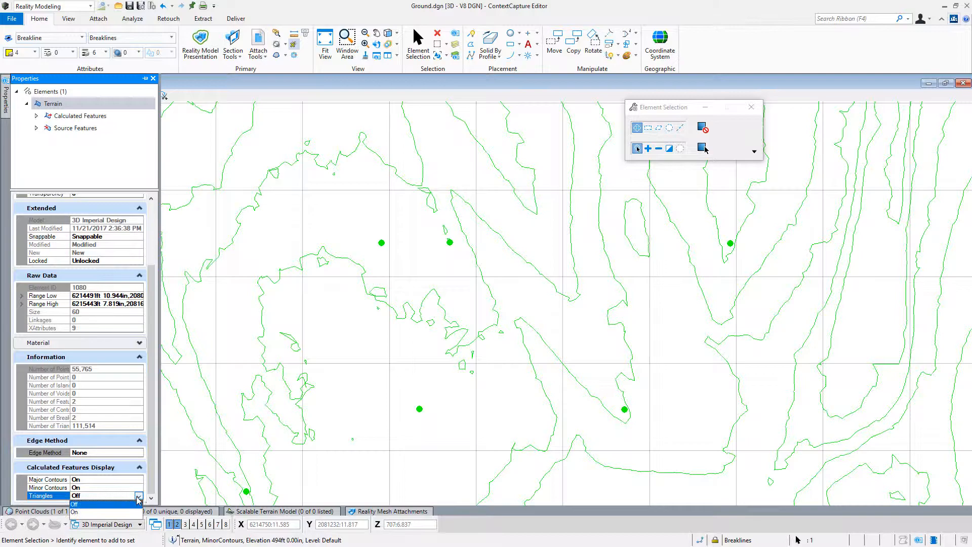
click(94, 511)
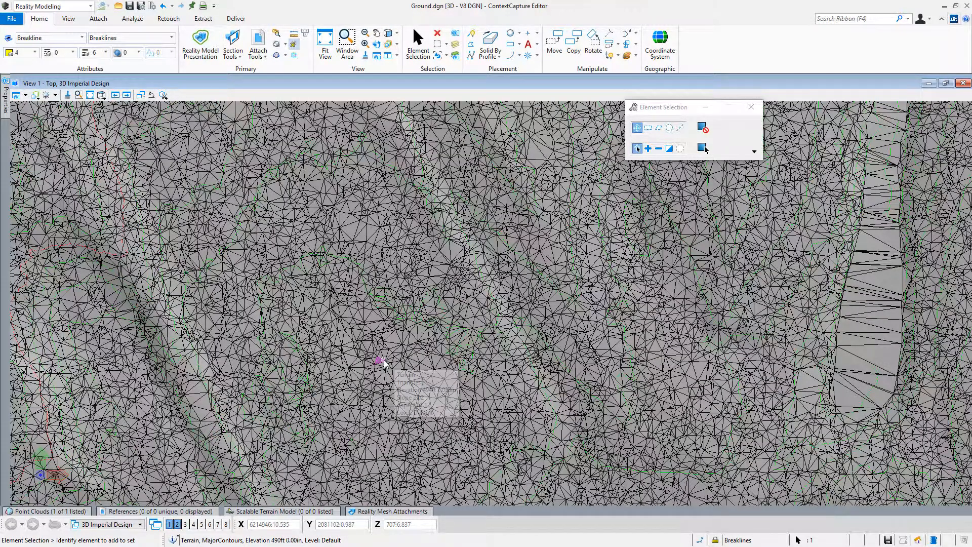
- Drop the triangulated terrain element into separate mesh and line elements, with Application Elements included
scroll(383, 363, down, 3)
scroll(372, 365, down, 2)
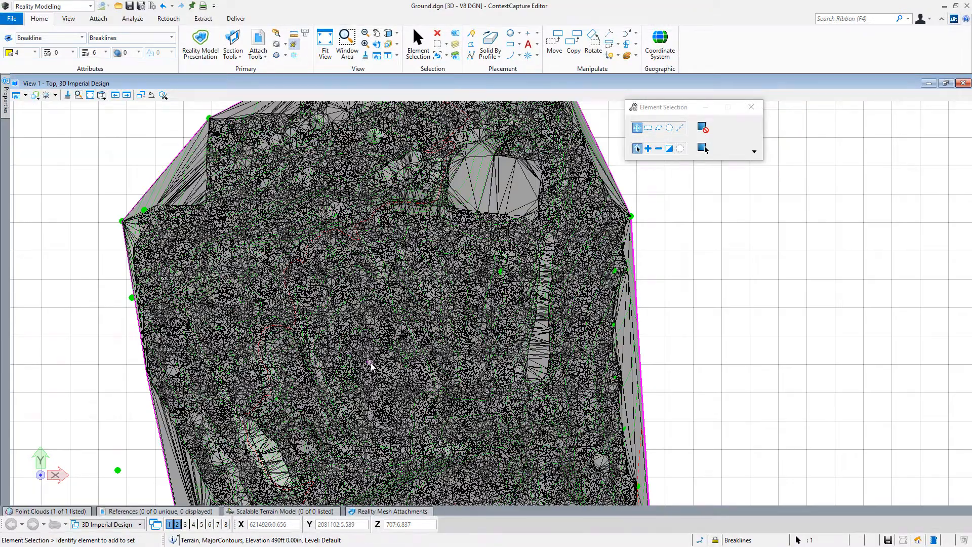
scroll(379, 371, up, 2)
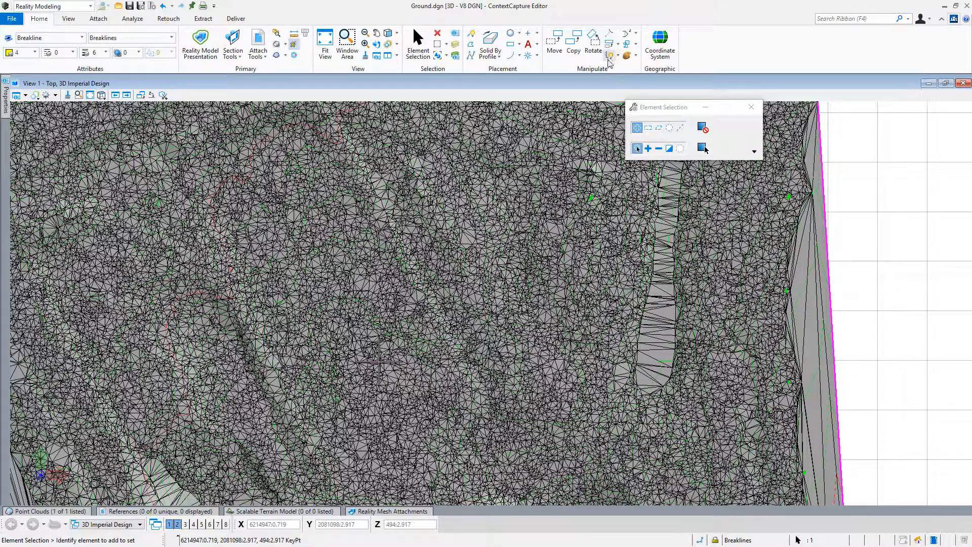
click(610, 55)
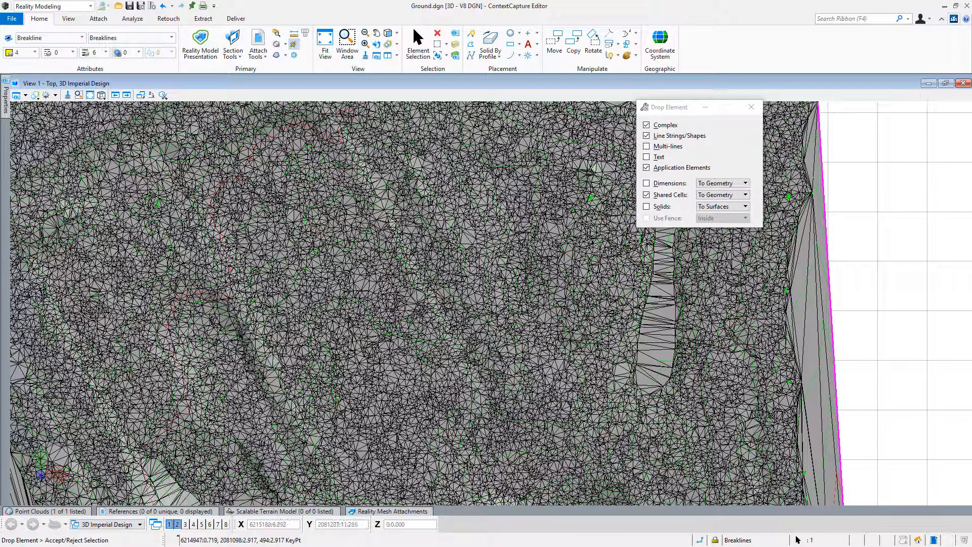
click(598, 253)
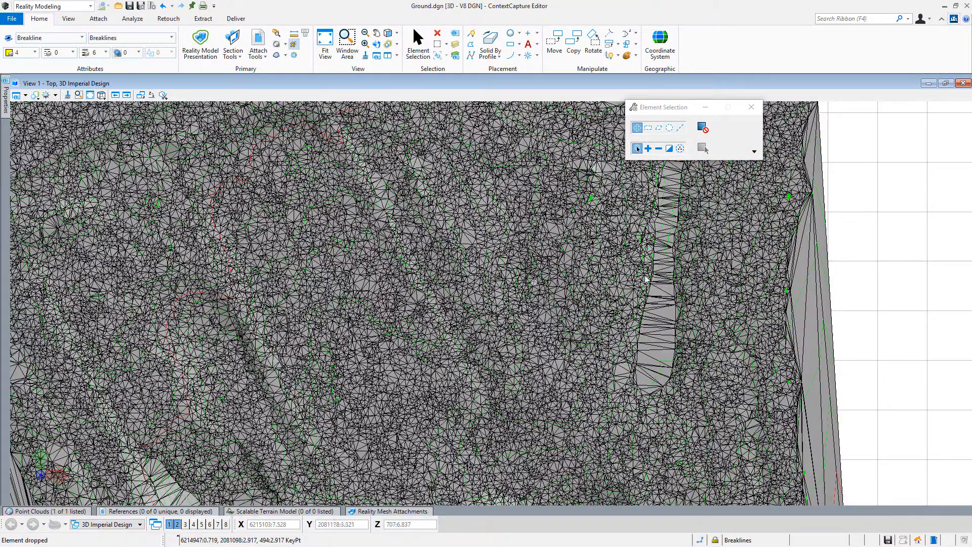
- Select all three mesh sections of the dropped terrain and decimate them with a 30 percent reduction, maintaining the boundary
click(619, 283)
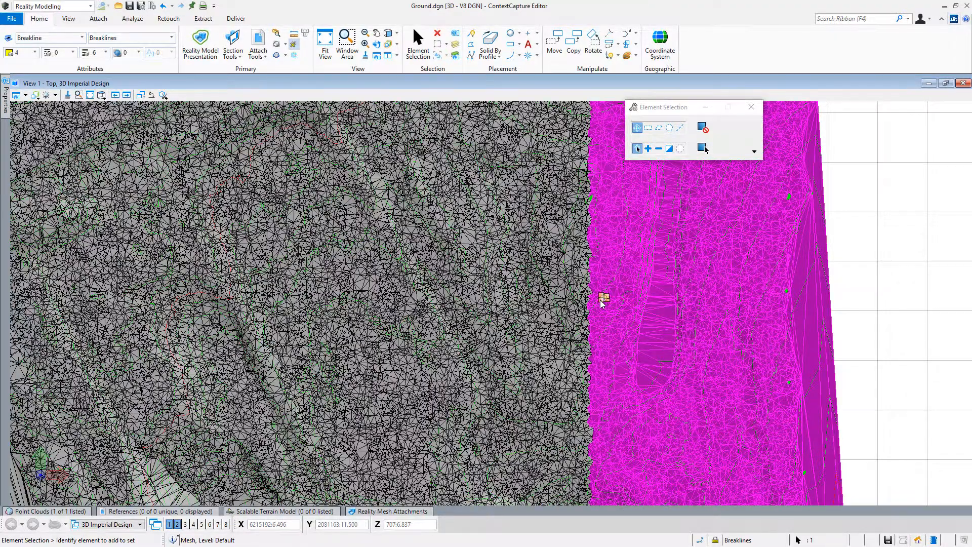
scroll(601, 297, down, 3)
scroll(499, 352, up, 2)
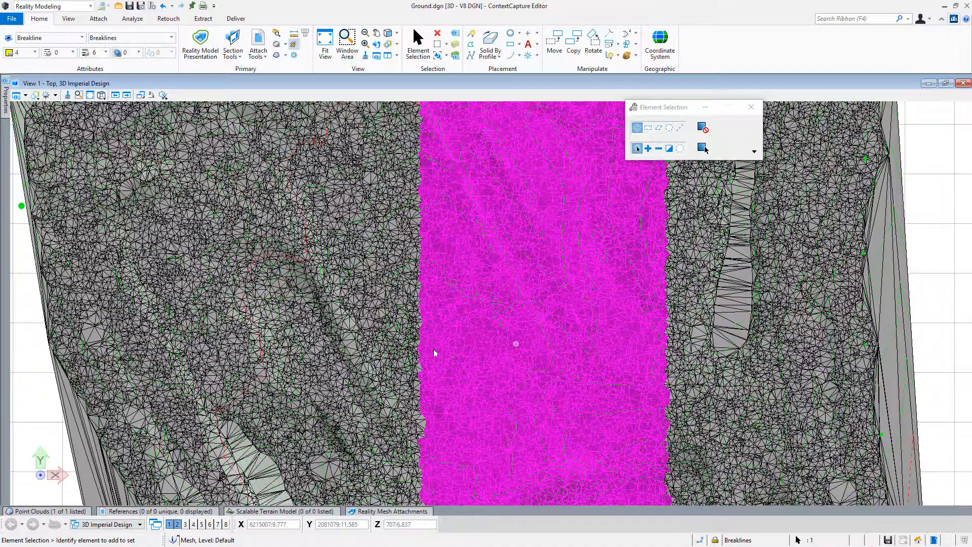
click(398, 367)
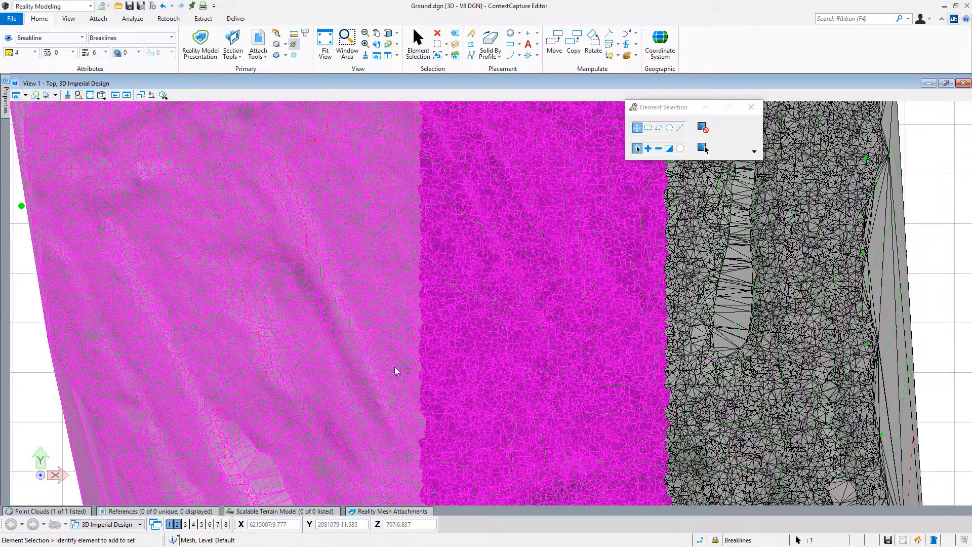
ctrl+click(692, 357)
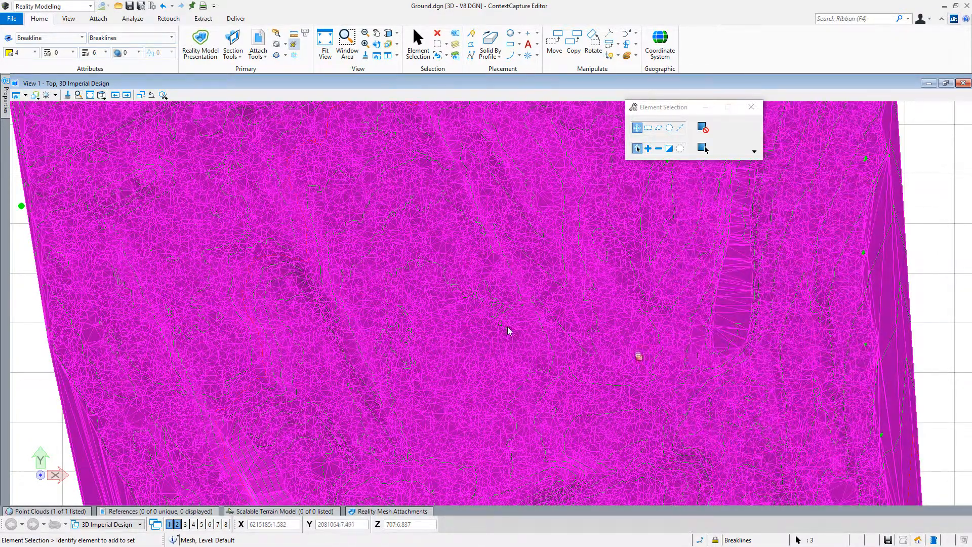
scroll(507, 327, down, 3)
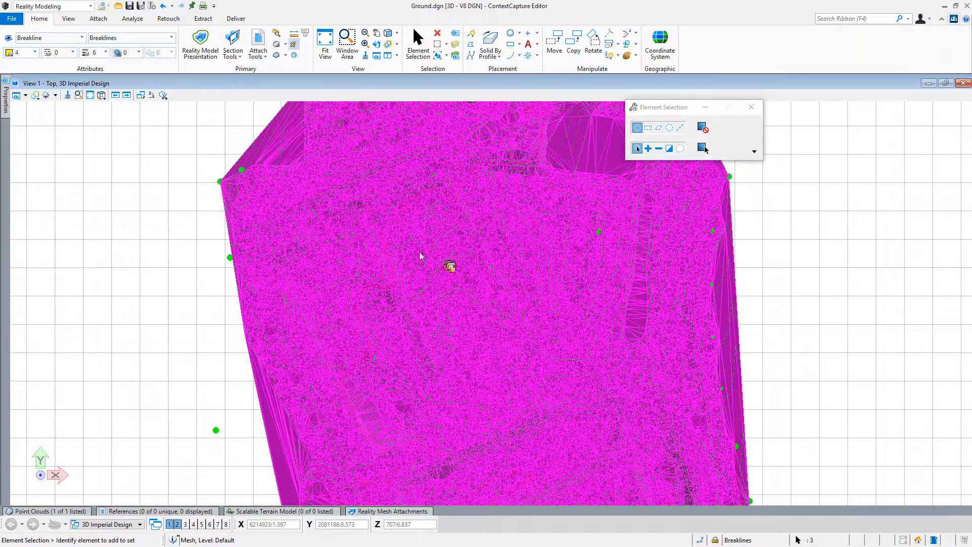
click(173, 23)
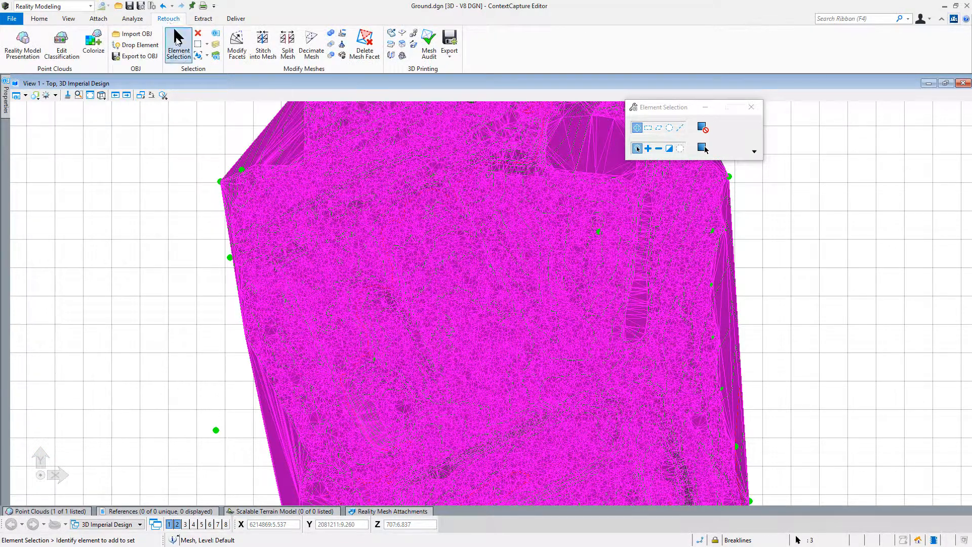
click(310, 52)
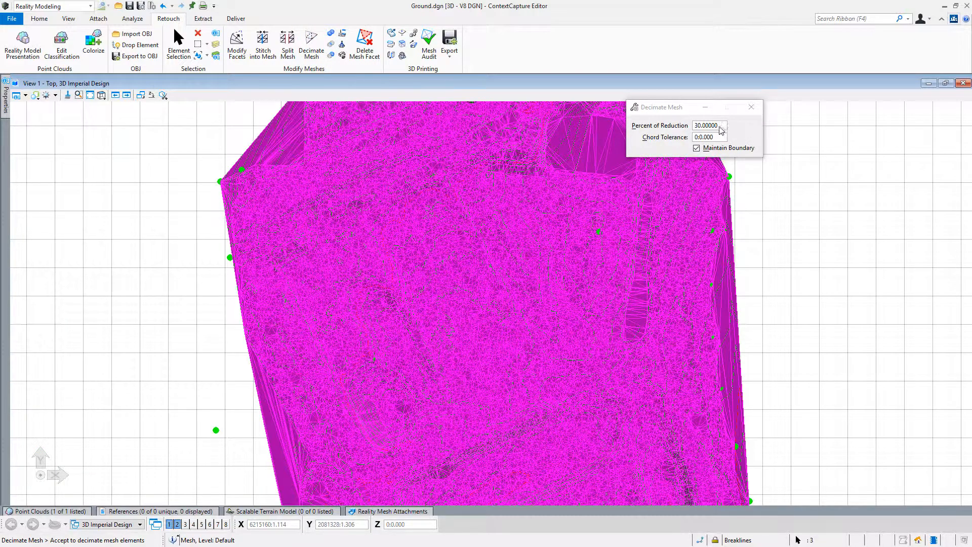
scroll(540, 266, up, 2)
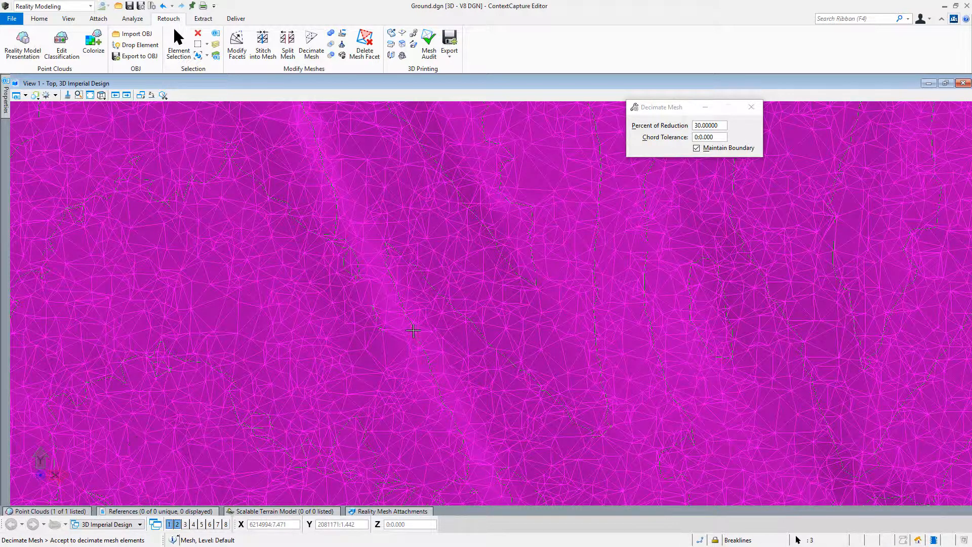
click(432, 304)
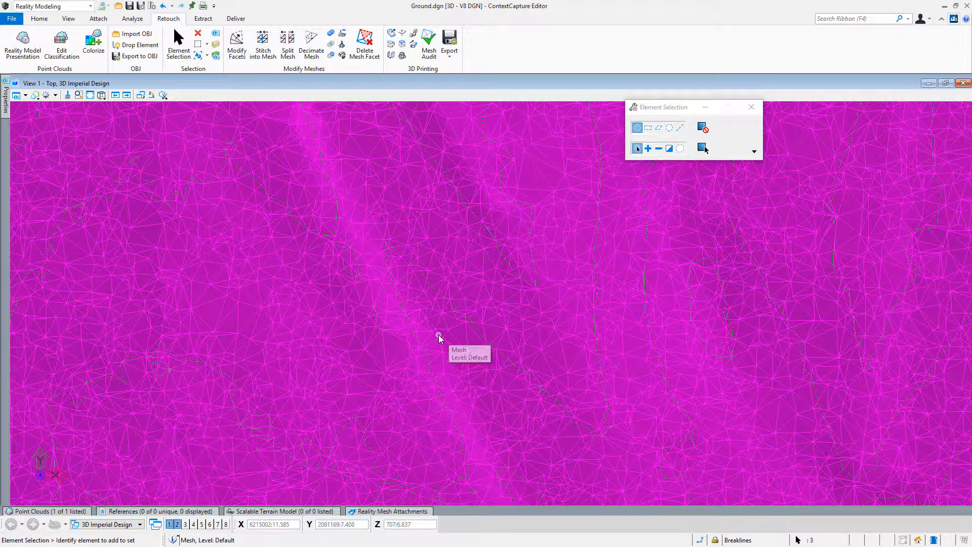
- Decimate the middle mesh section of the terrain four times in a row by 30 percent, maintaining its boundary
click(316, 43)
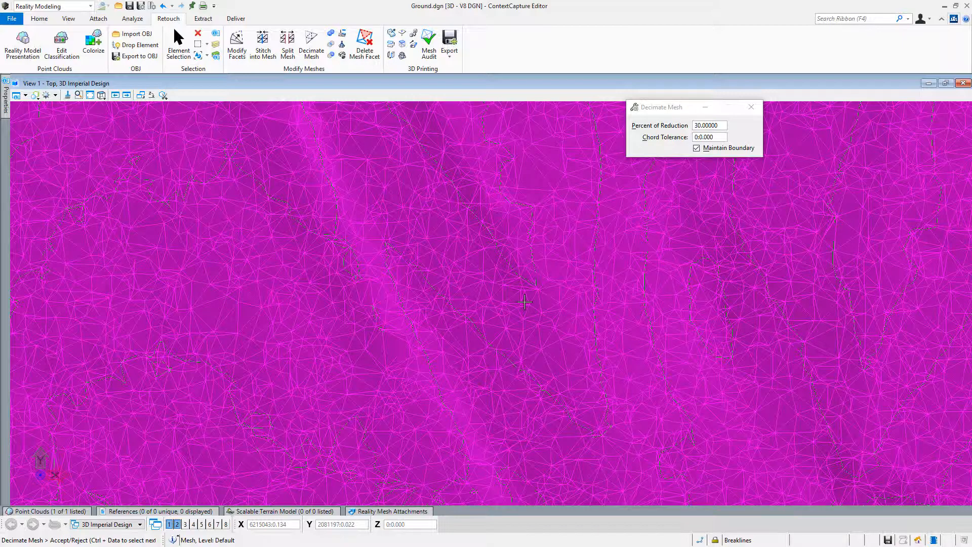
click(508, 319)
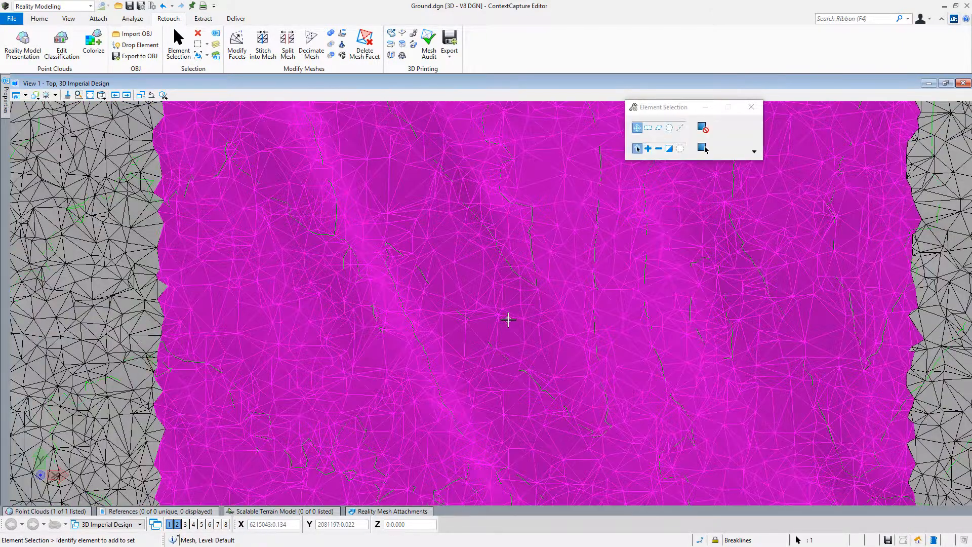
scroll(505, 330, down, 2)
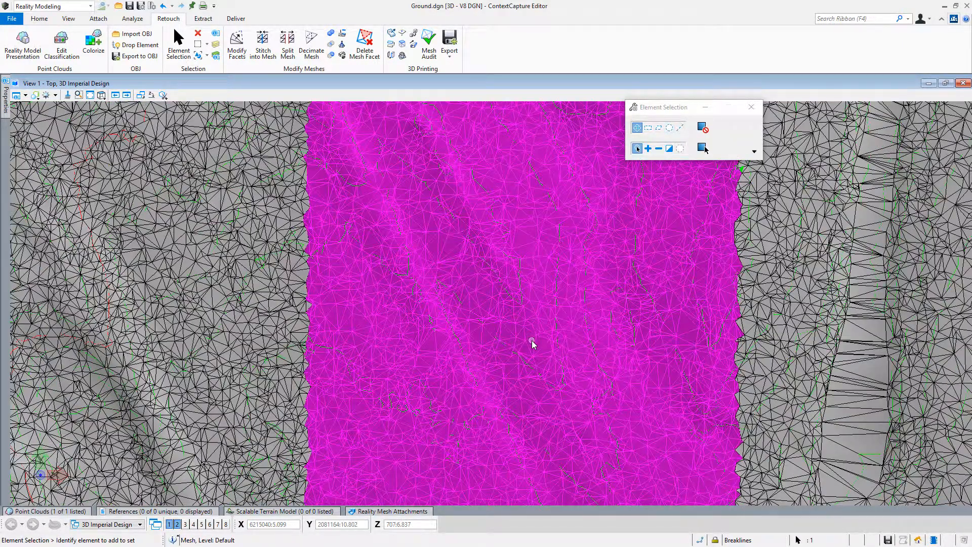
scroll(503, 394, down, 2)
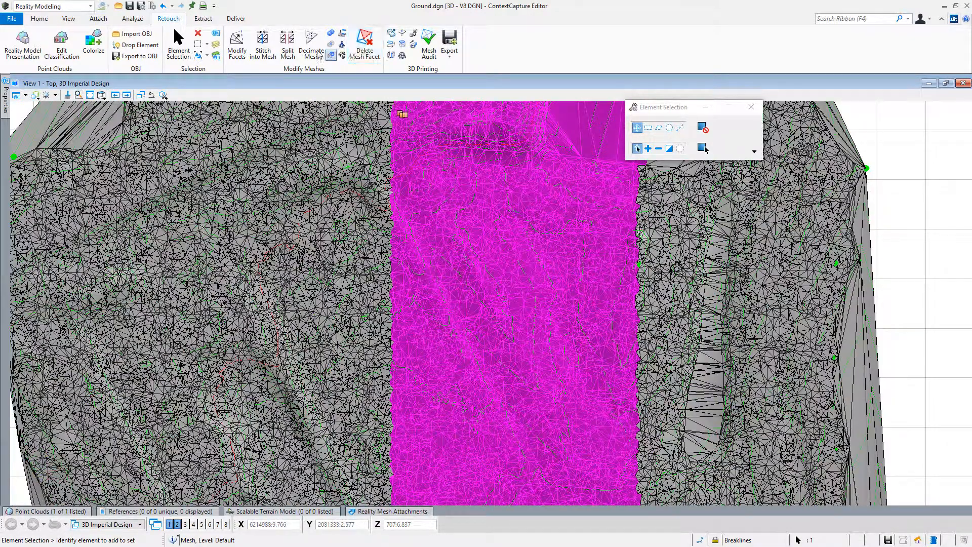
click(310, 49)
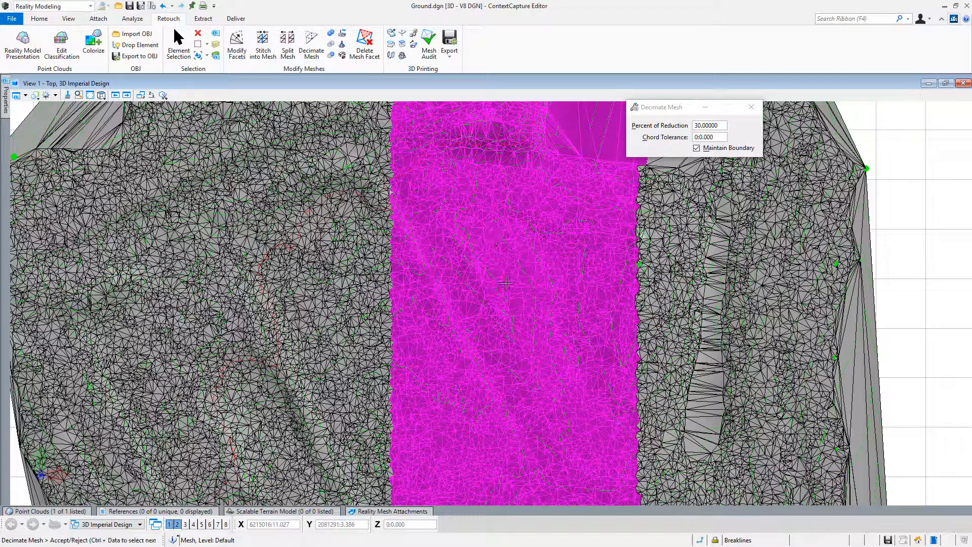
click(505, 284)
scroll(505, 285, up, 2)
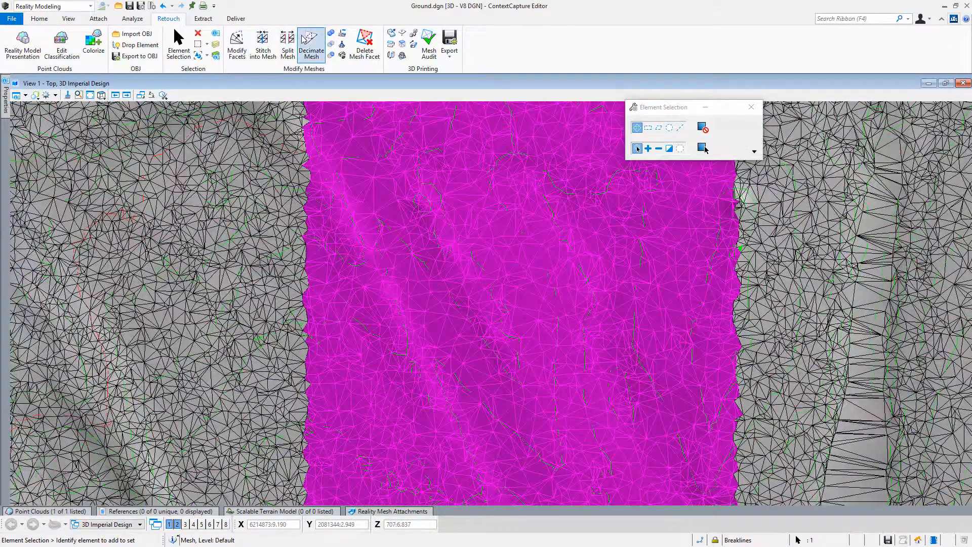
click(311, 47)
click(487, 319)
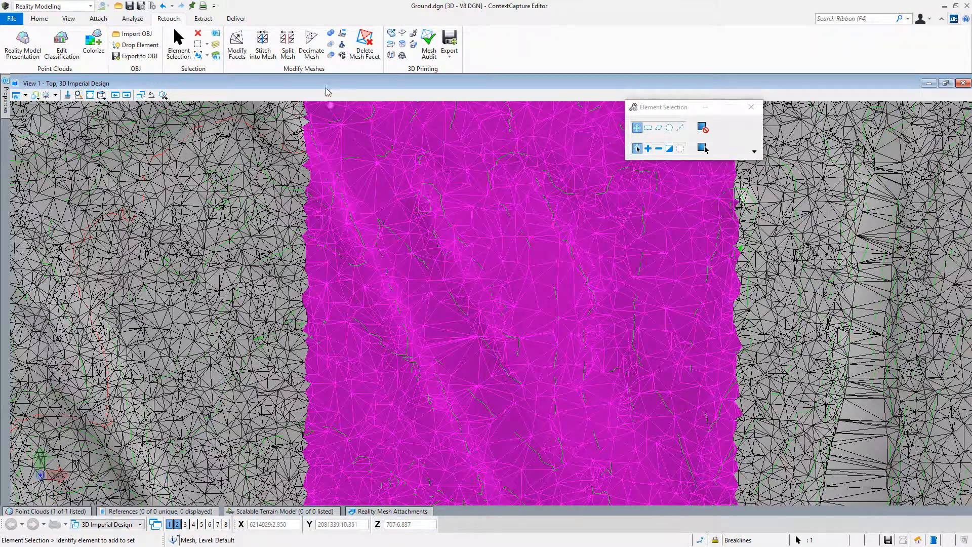
click(311, 47)
click(464, 304)
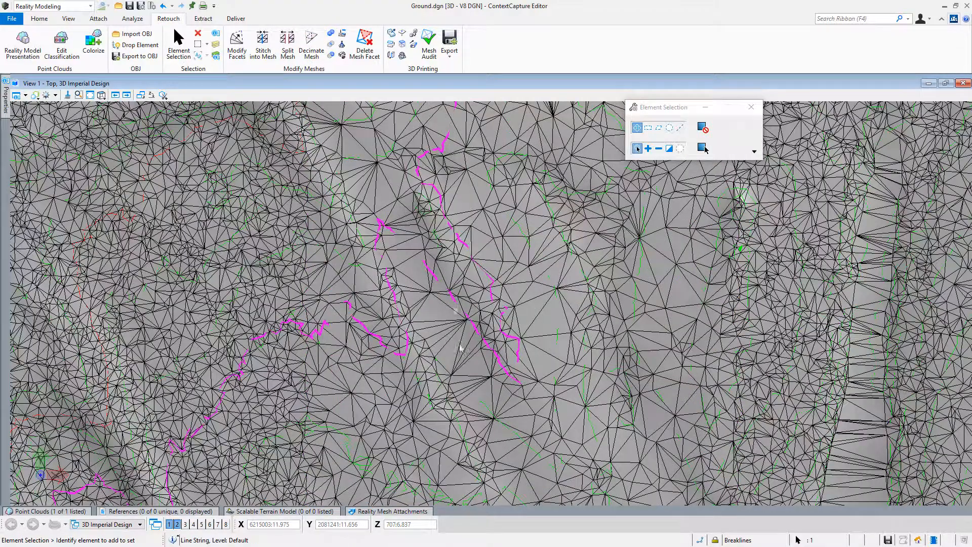
- Select all three decimated mesh sections of the terrain and stitch them into a single mesh
scroll(491, 358, down, 4)
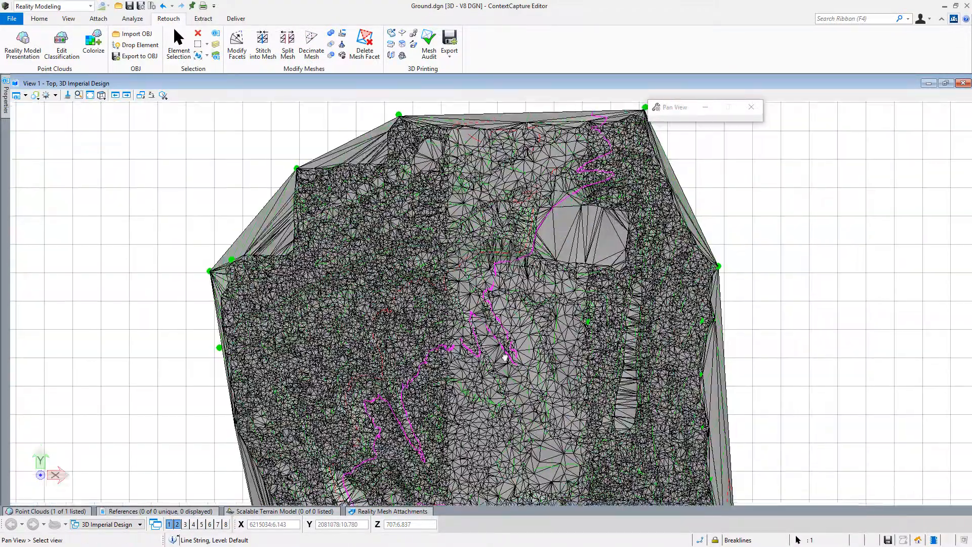
scroll(495, 324, up, 2)
scroll(465, 321, up, 2)
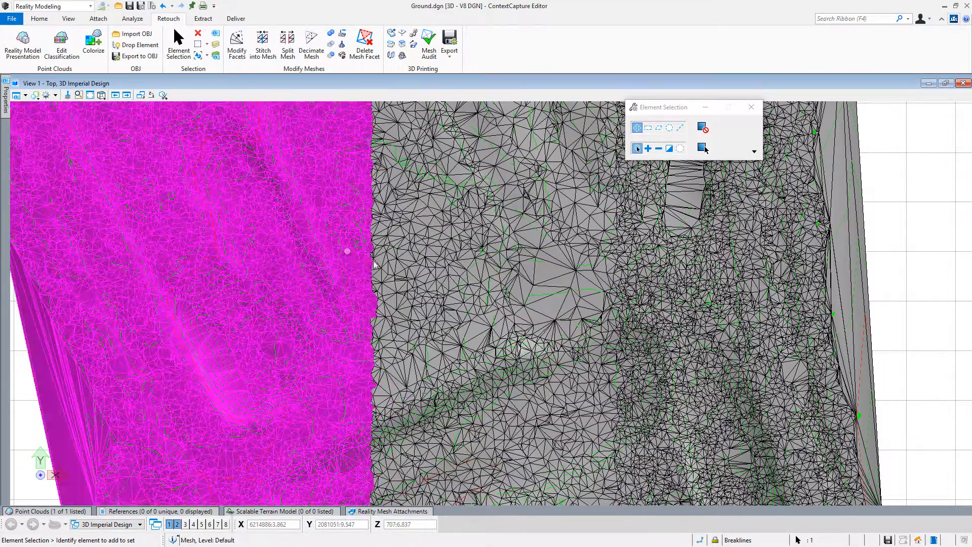
click(406, 261)
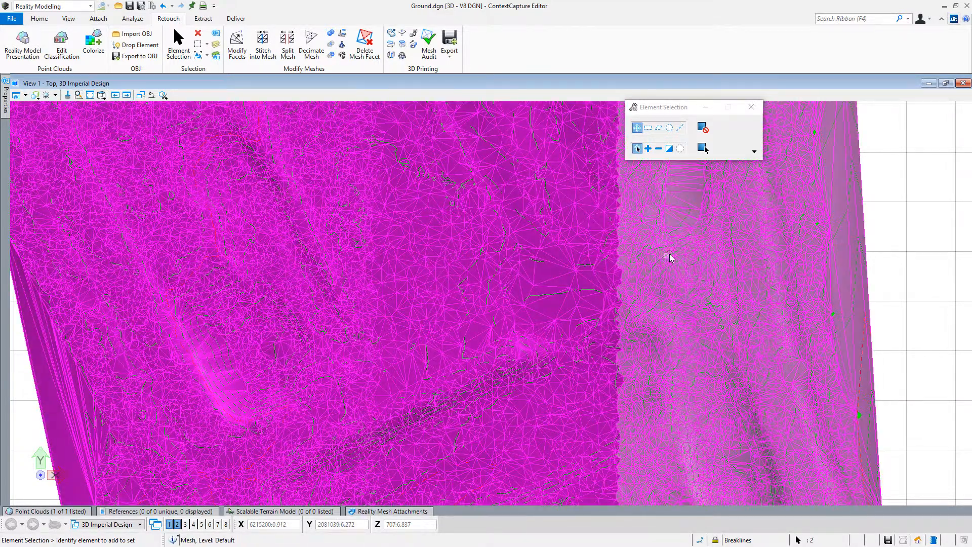
click(670, 258)
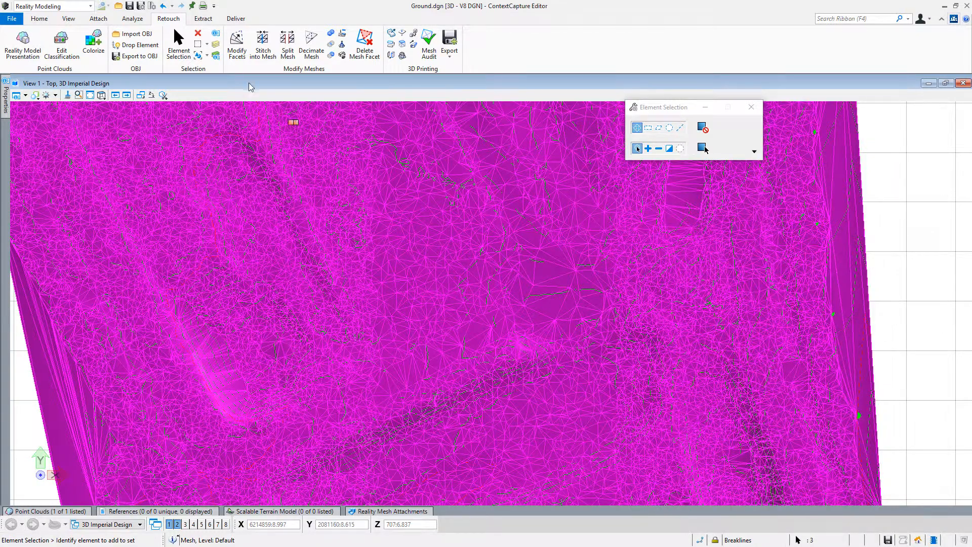
click(263, 46)
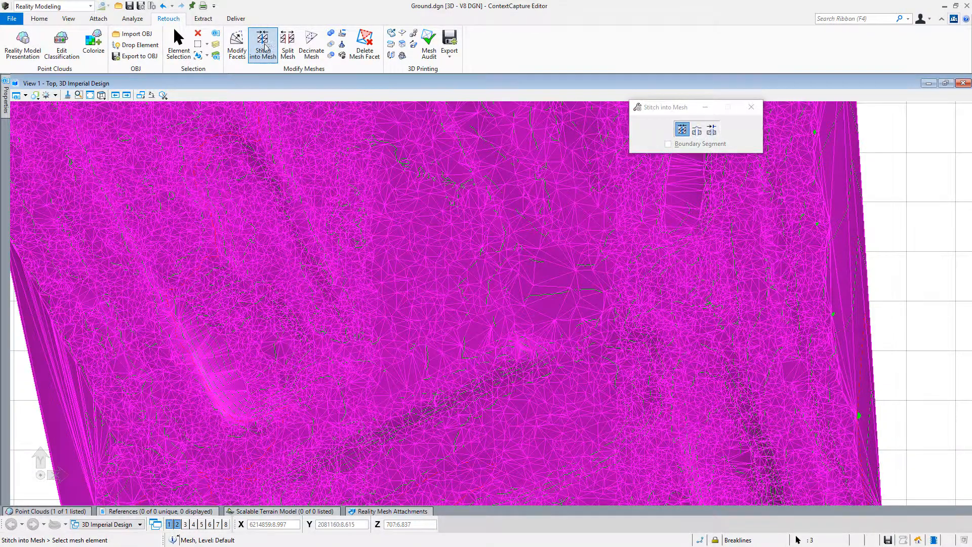
click(599, 186)
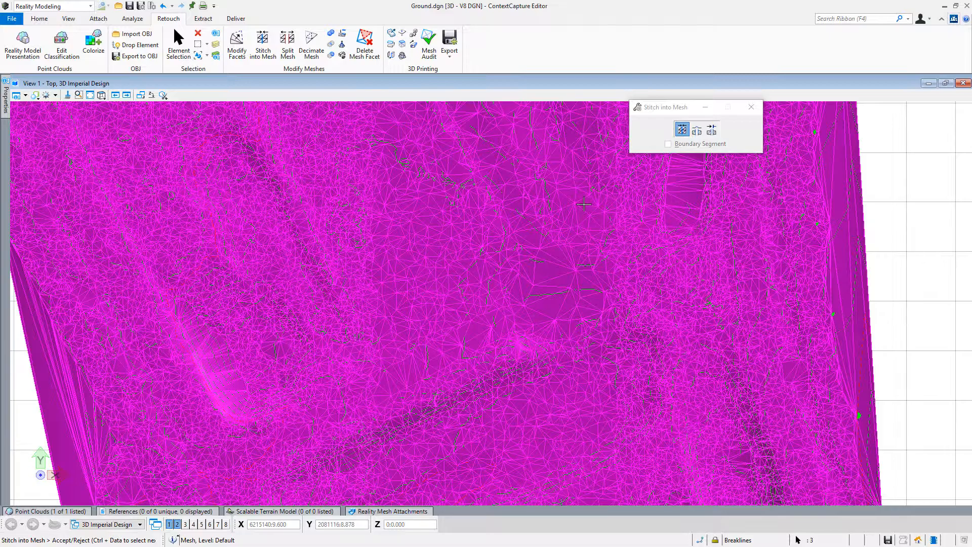
click(584, 204)
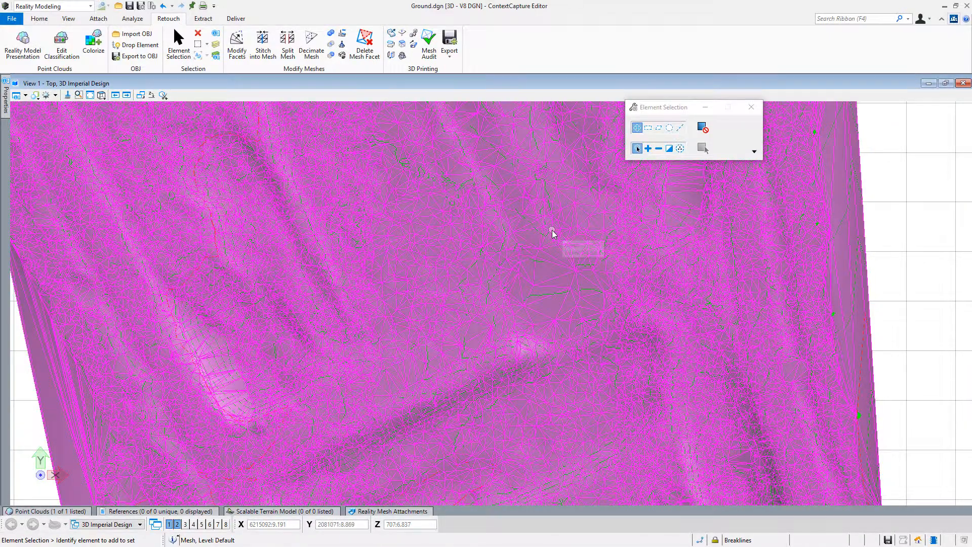
- Select the stitched terrain mesh and export it to an OBJ file, keeping the offered OBJ export settings
click(603, 245)
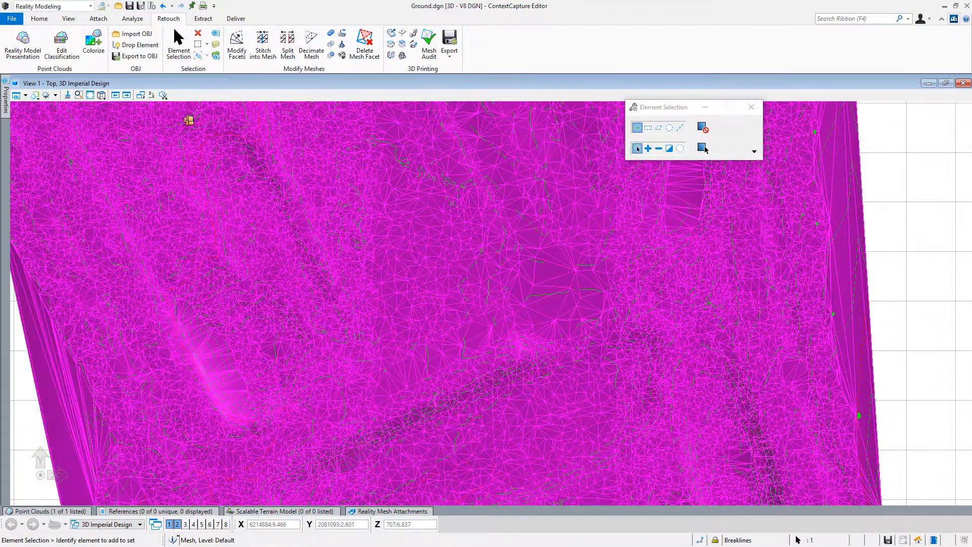
click(12, 21)
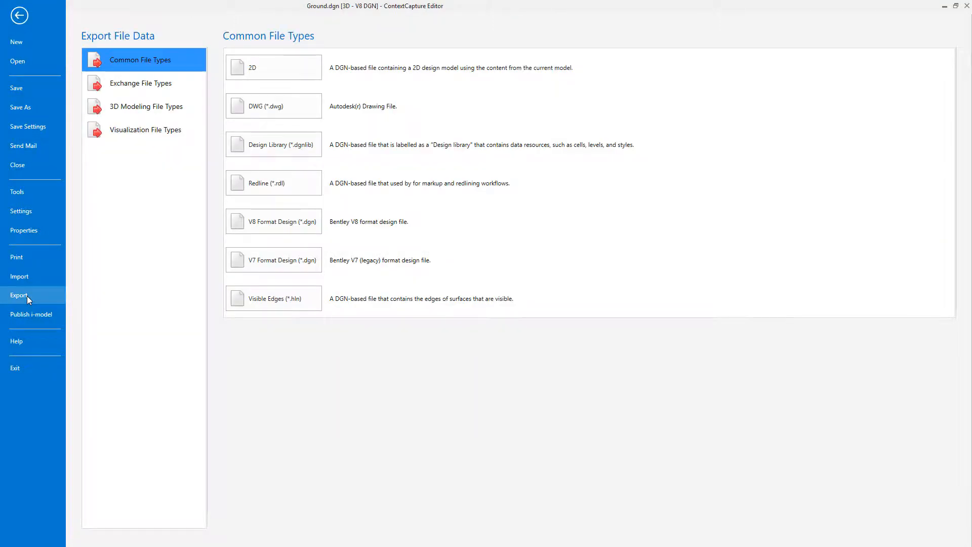
click(139, 109)
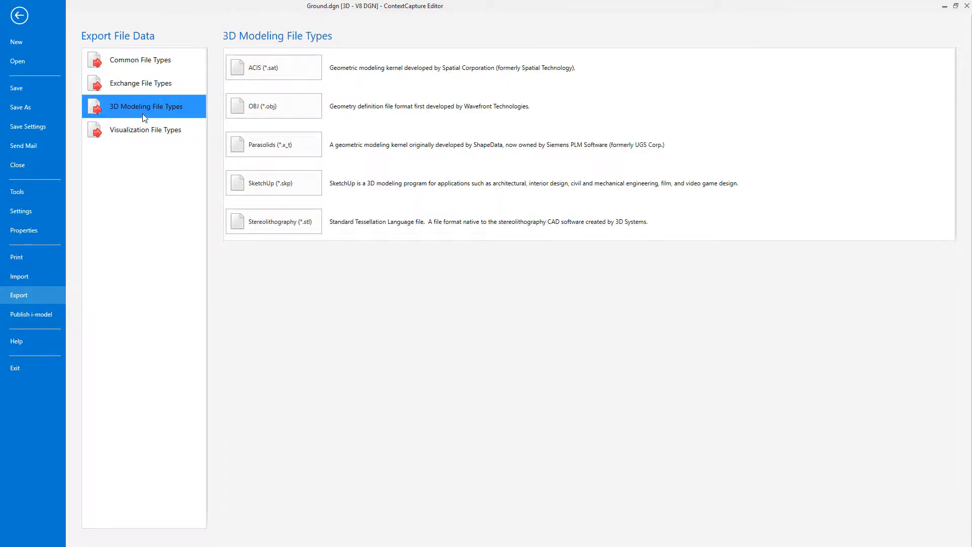
click(267, 116)
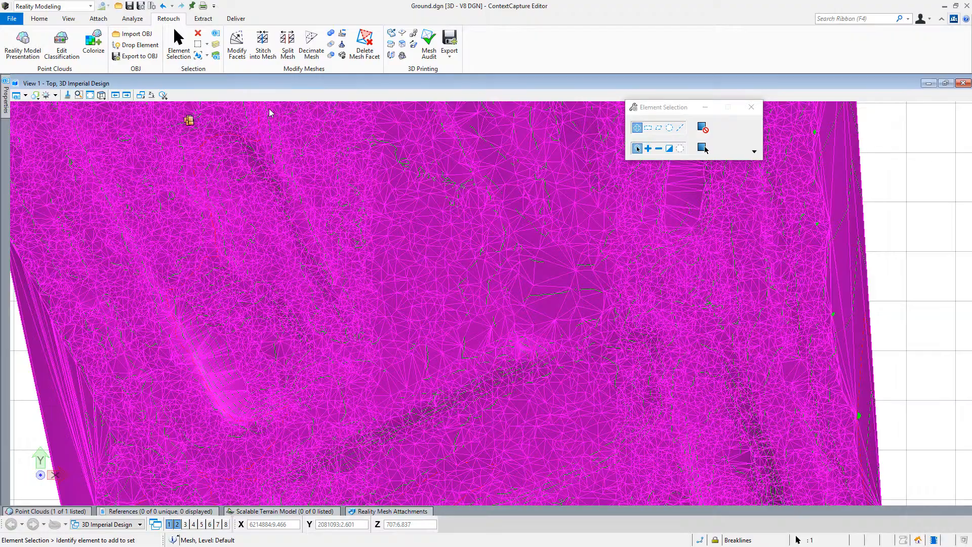
drag(813, 190, 721, 204)
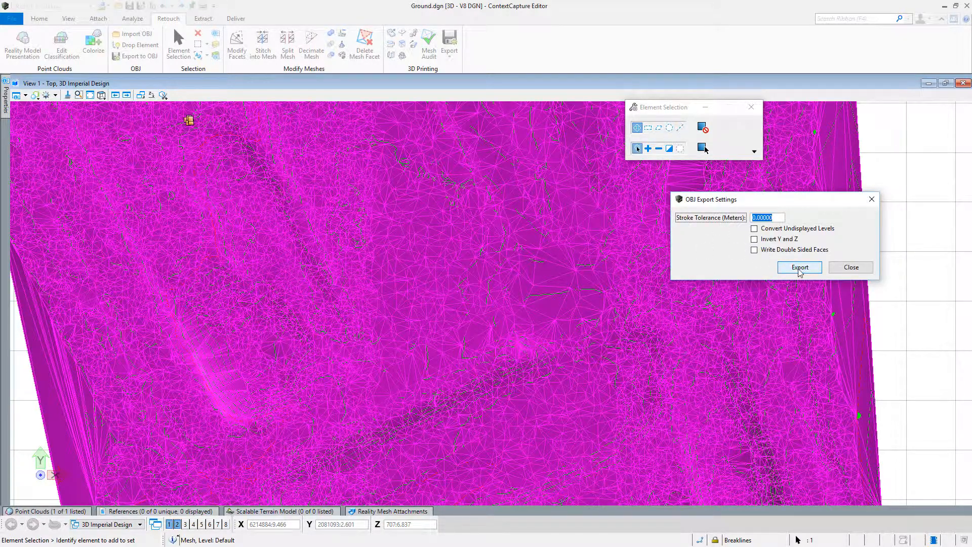
click(800, 267)
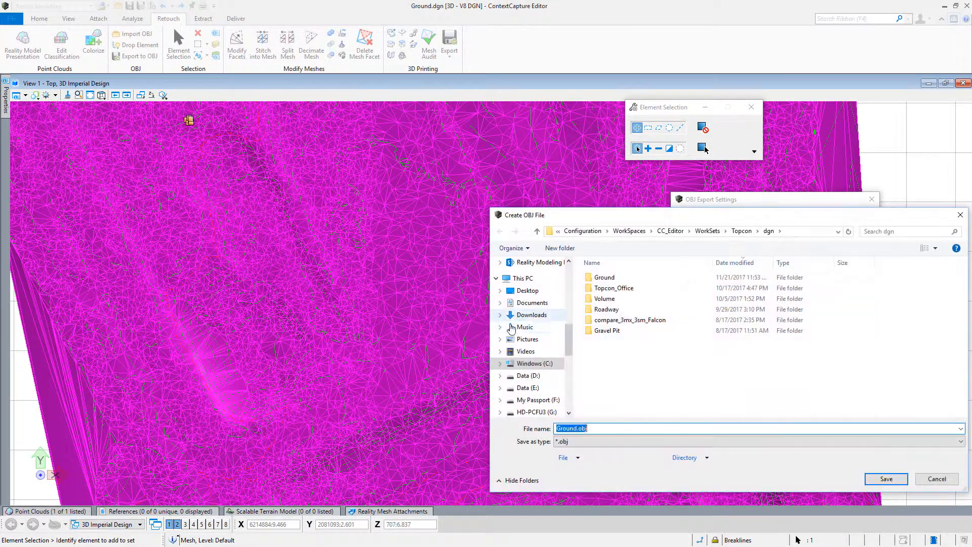